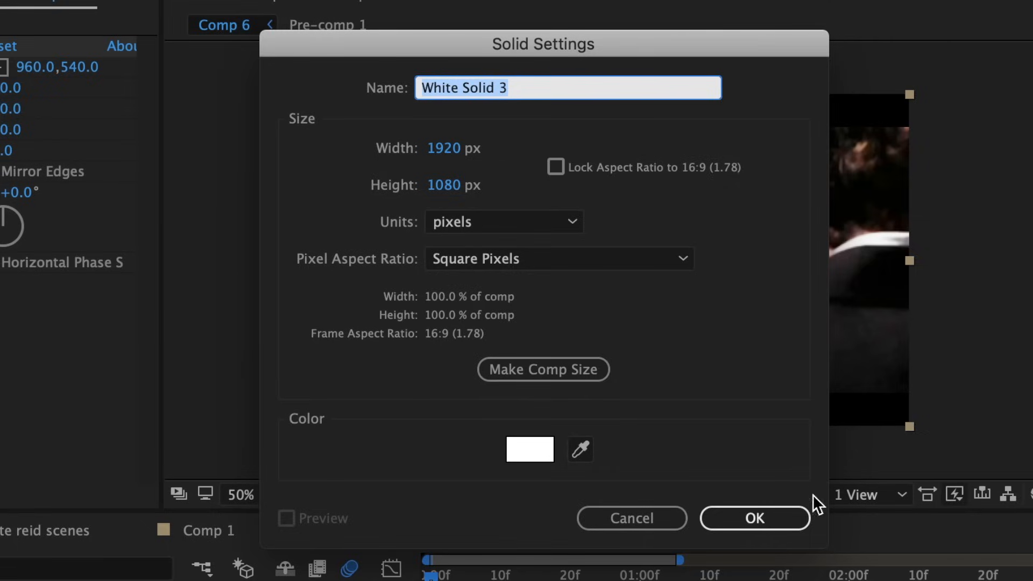
Step: Create a white 1920 × 1080 px solid and place it beneath Pre-comp 1 in Comp 6
click(786, 516)
drag(13, 580, 11, 580)
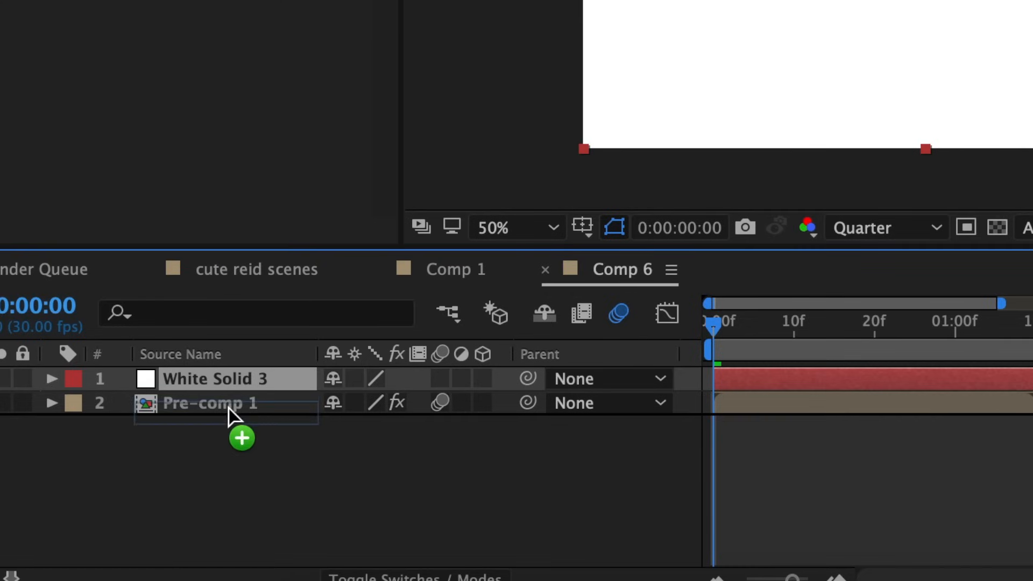
drag(228, 408, 229, 416)
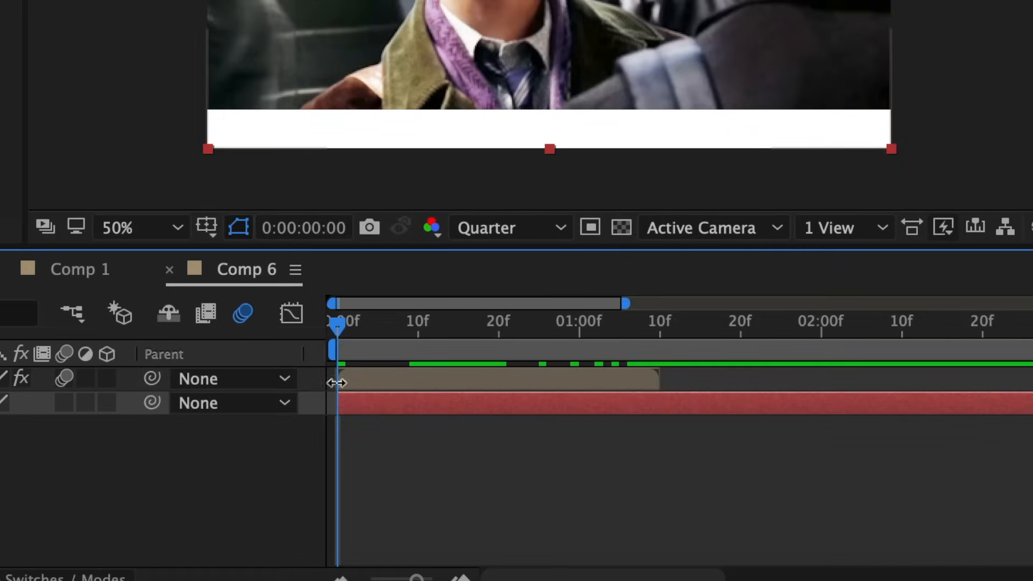
Step: Split the white solid at 0:00:00:19 and delete the part before the split
drag(350, 334, 473, 353)
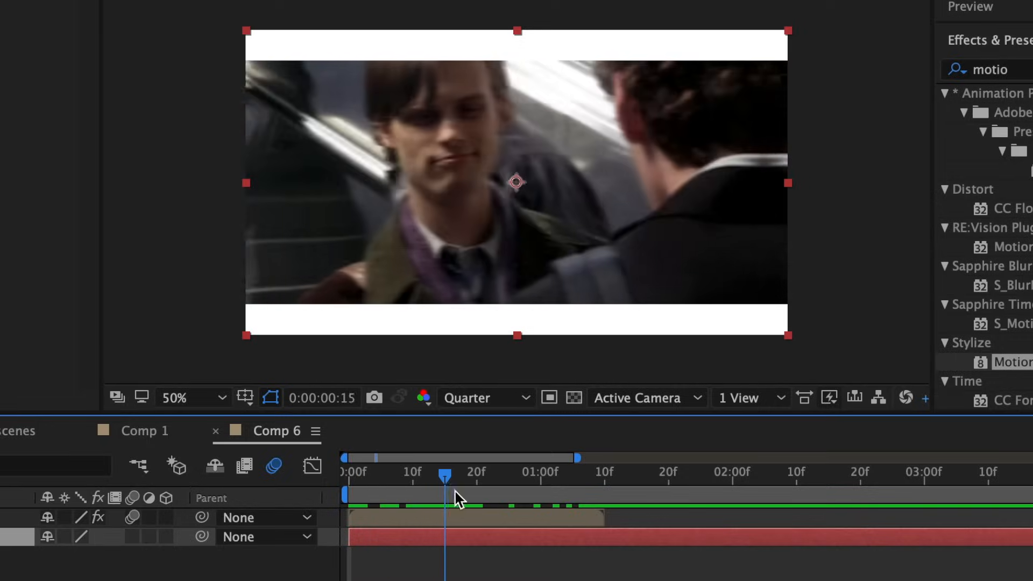
drag(456, 499, 472, 495)
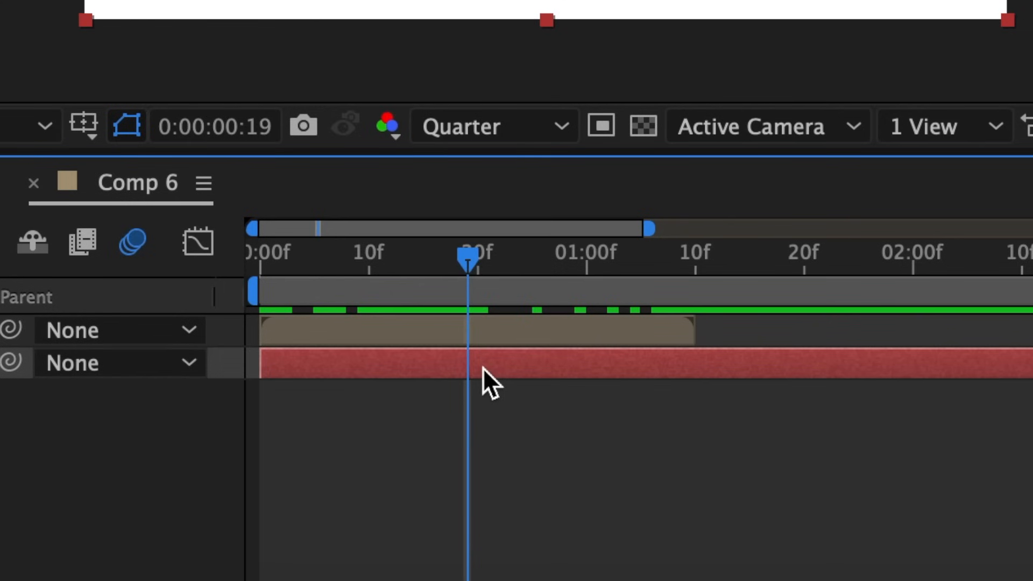
key(ctrl+shift+d)
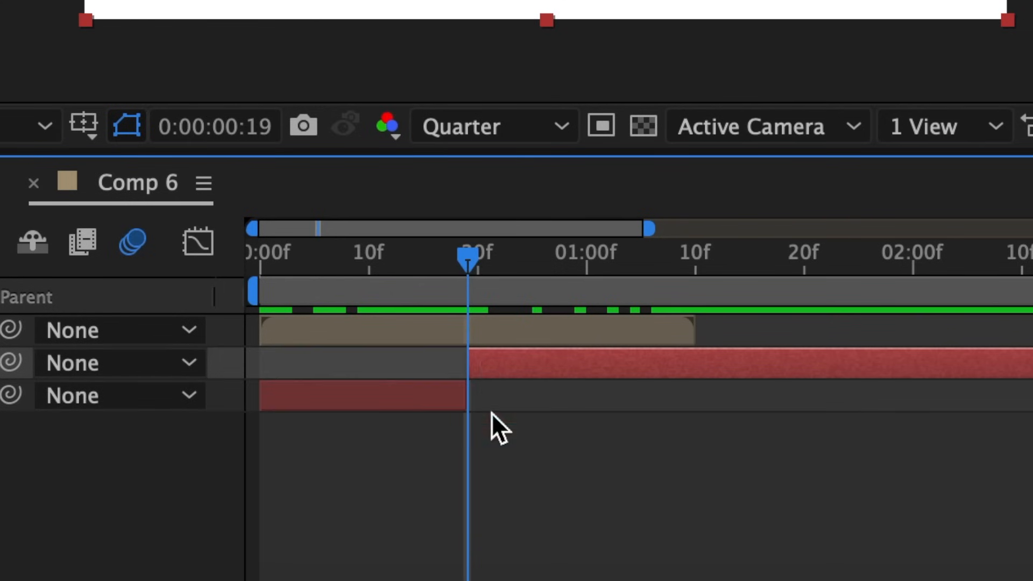
click(403, 402)
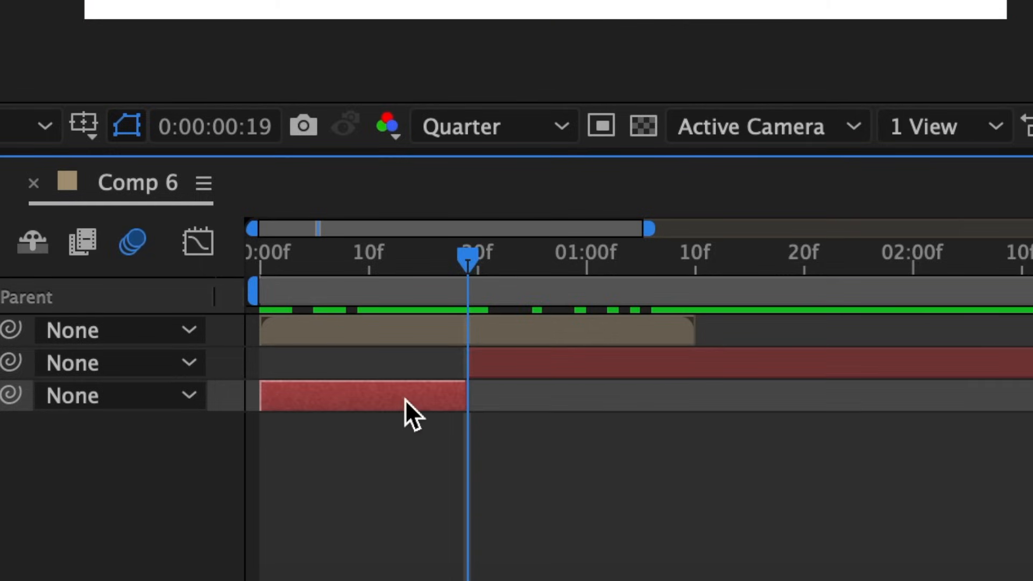
key(Delete)
Step: Split the white solid where Pre-comp 1 ends, at 0:00:01:10, and delete the part after it
drag(468, 263, 624, 281)
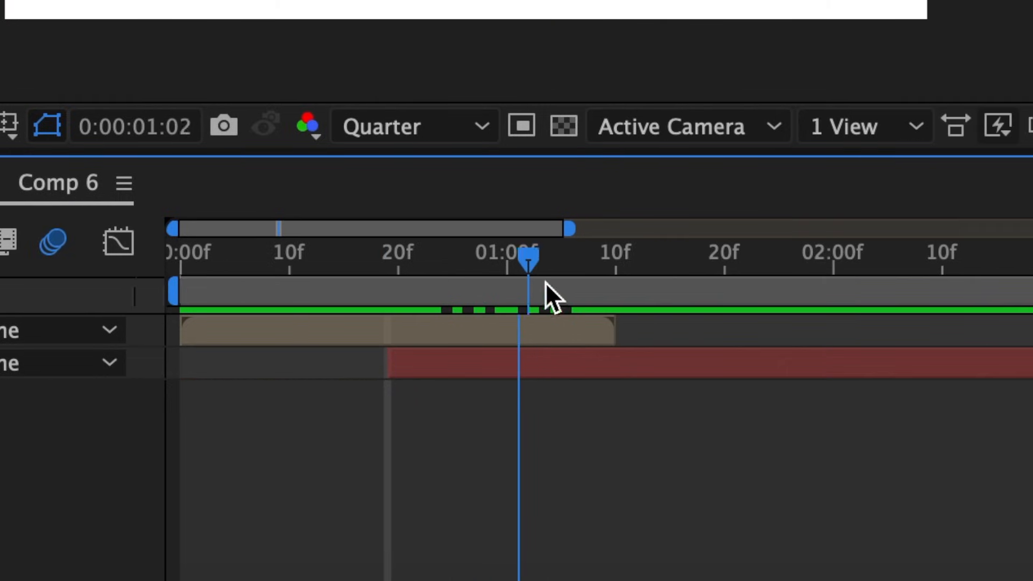
drag(544, 282, 618, 279)
click(638, 361)
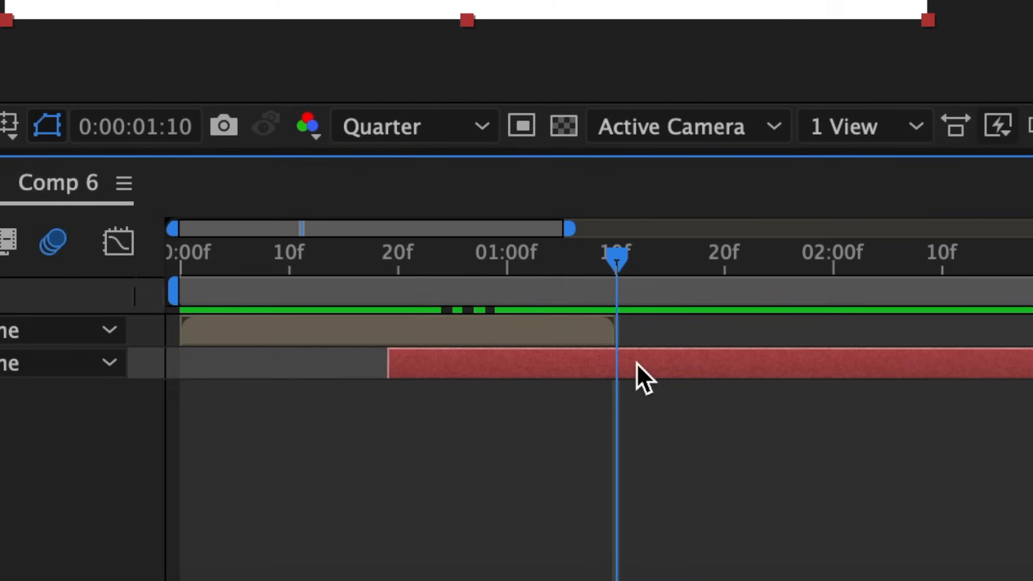
key(ctrl+shift+d)
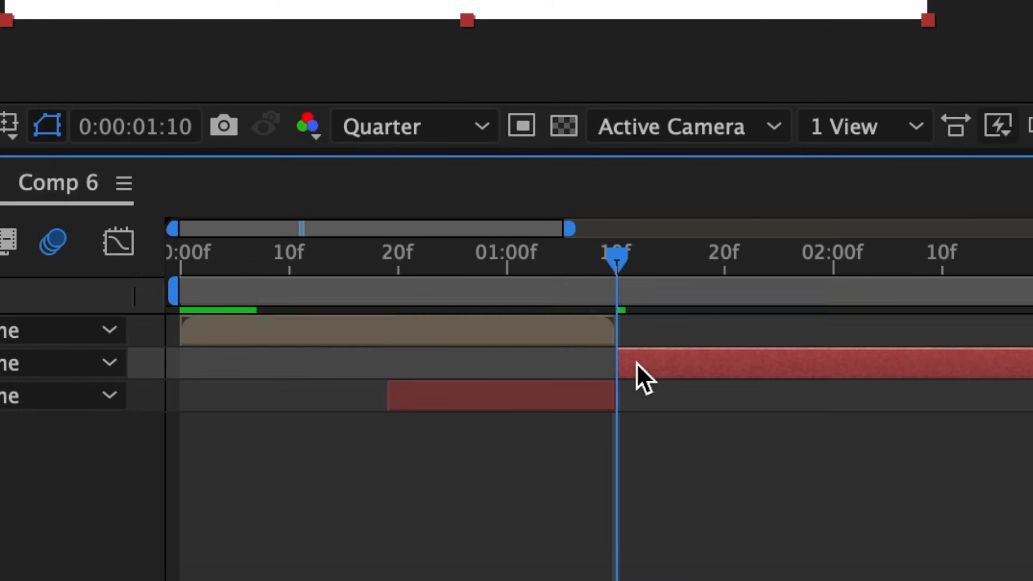
key(Delete)
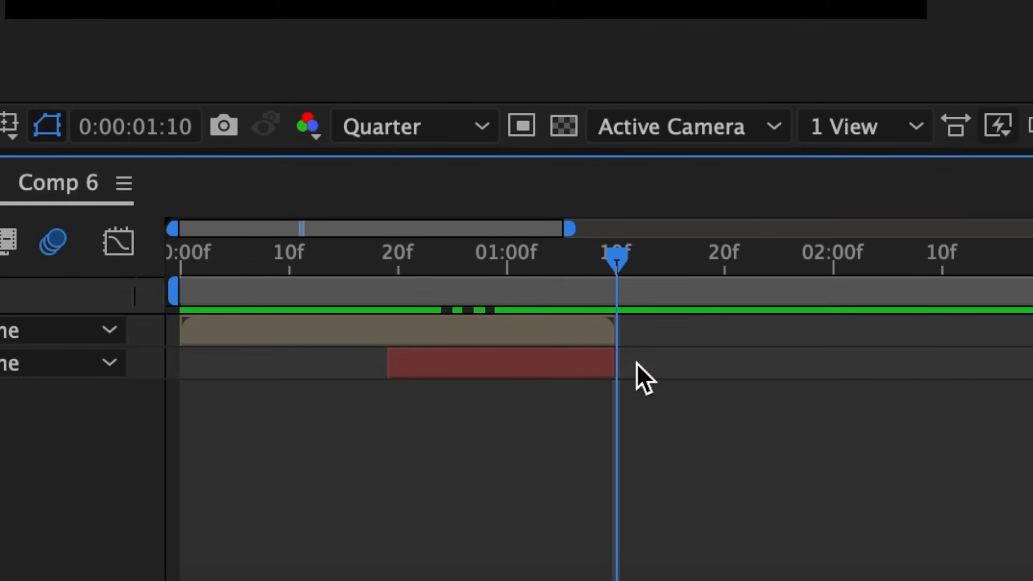
Step: Add an Opacity keyframe of 80% to the white solid at its start, 0:00:00:19
click(408, 278)
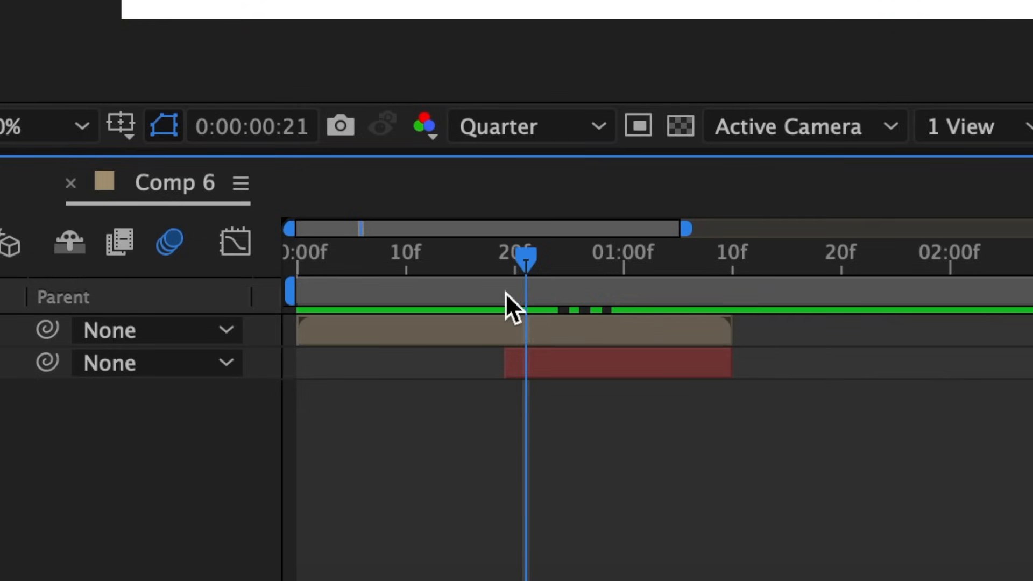
click(505, 271)
click(577, 364)
key(t)
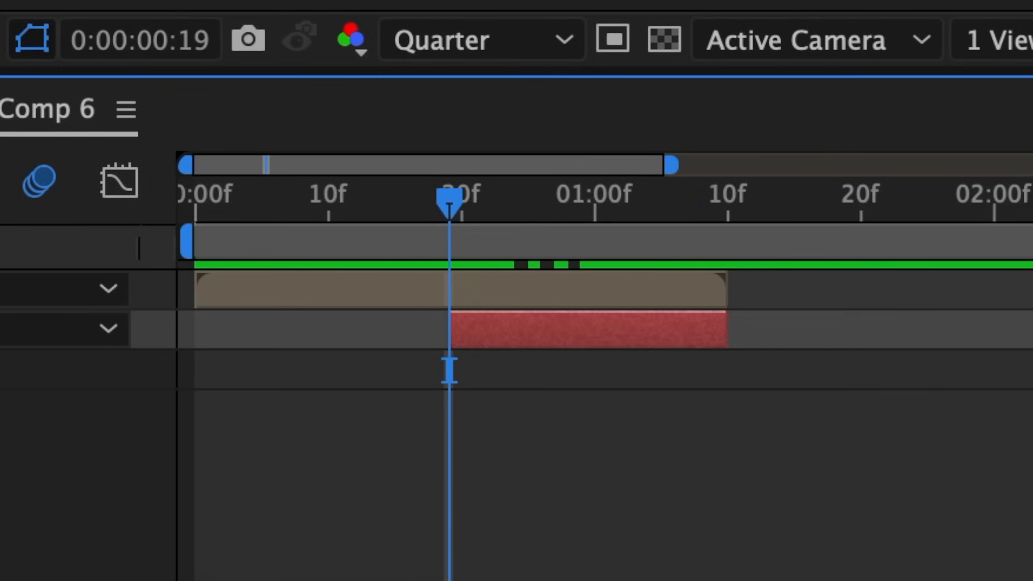
click(229, 396)
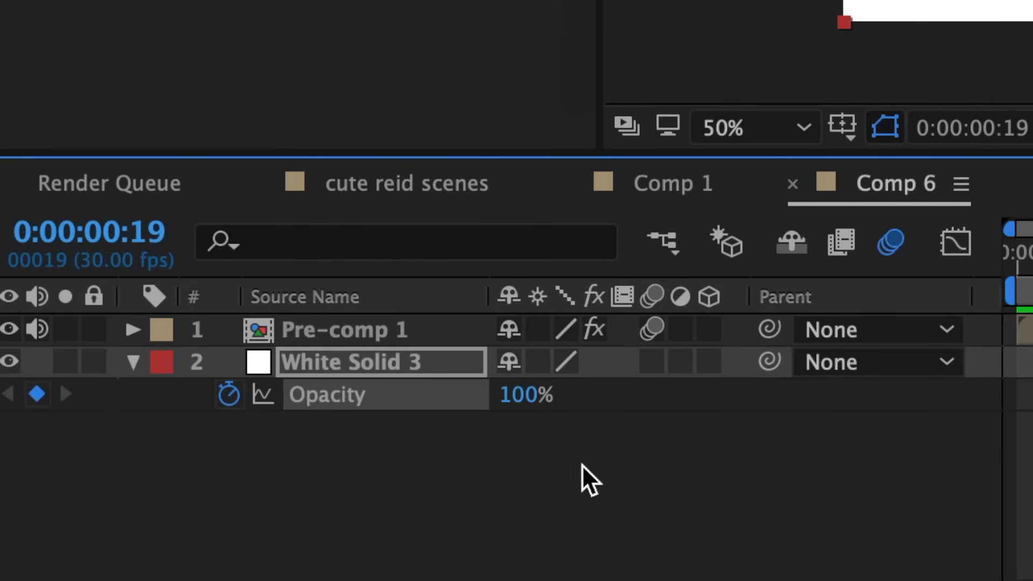
click(524, 398)
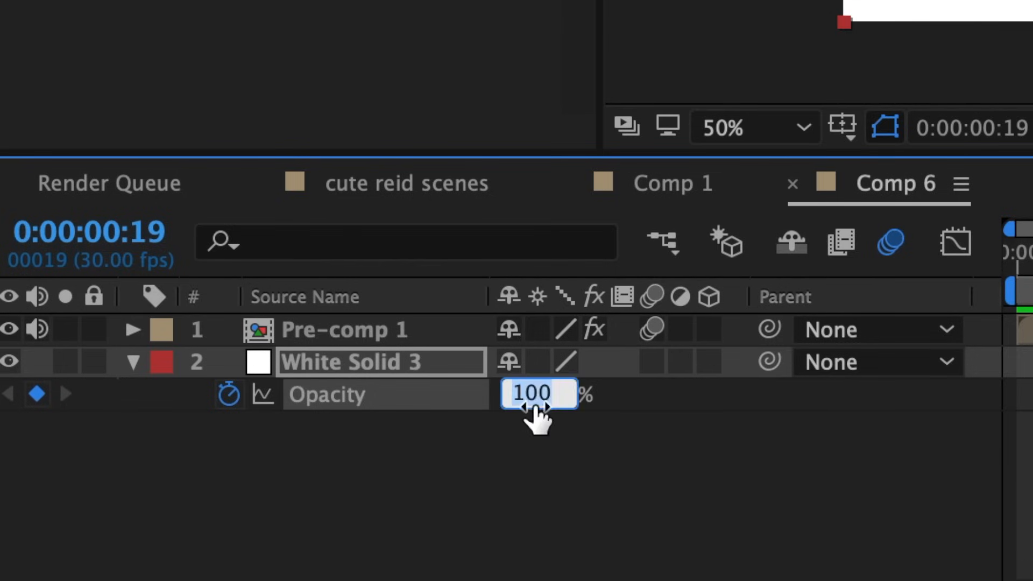
text(80)
key(Return)
Step: Add an Opacity keyframe of 0% to the white solid at 0:00:01:07
drag(461, 196, 687, 215)
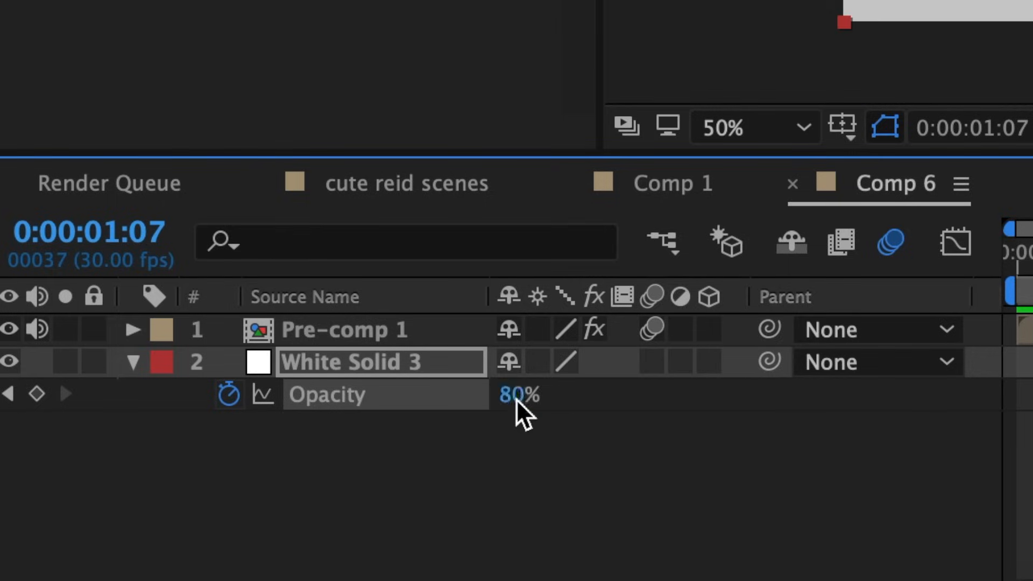
click(515, 399)
text(0)
key(Return)
Step: Ease both Opacity keyframes, and in the speed graph shorten the first keyframe's handle and lengthen the last one's for a fast start
drag(434, 412, 205, 389)
right_click(204, 389)
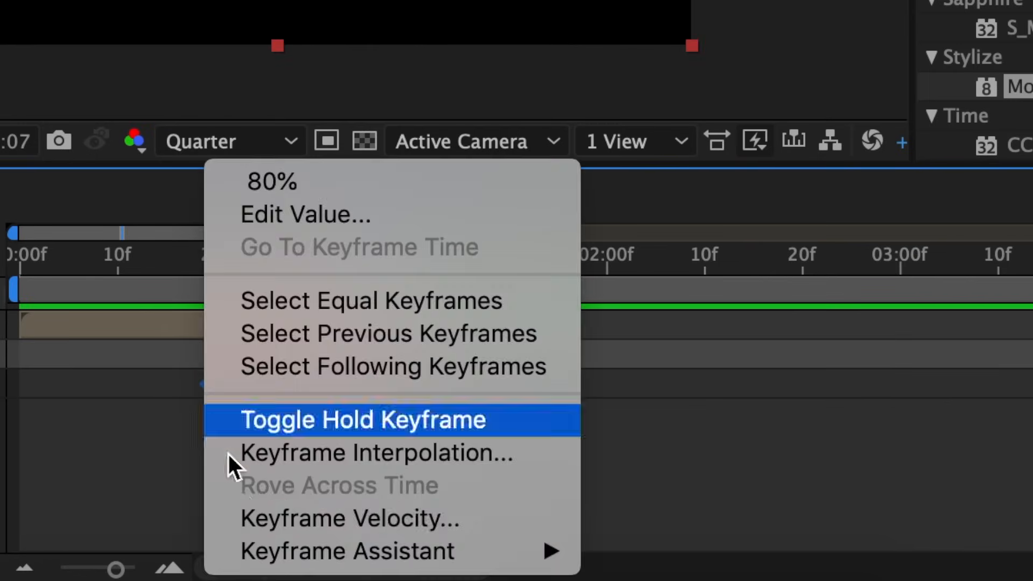
click(323, 420)
click(260, 246)
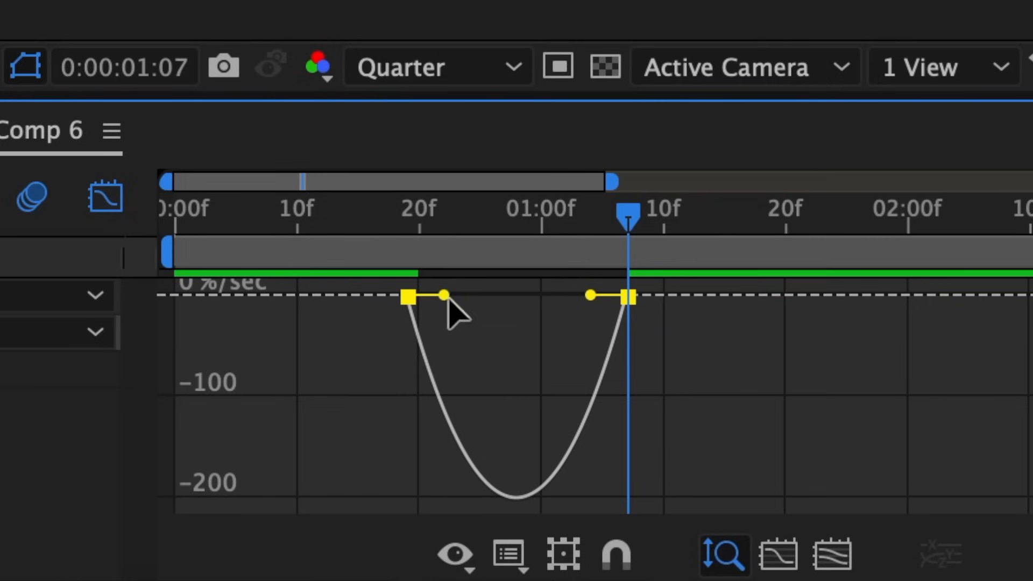
drag(444, 295, 420, 299)
drag(591, 299, 548, 306)
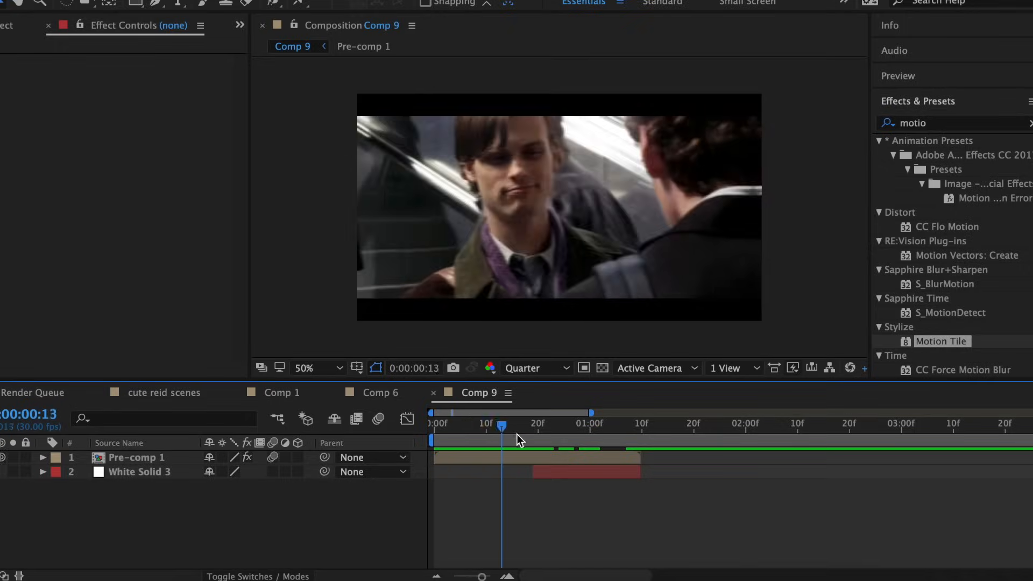
Step: Duplicate the white solid in Comp 9 and shift the copy 10 frames later in time
drag(517, 434, 612, 450)
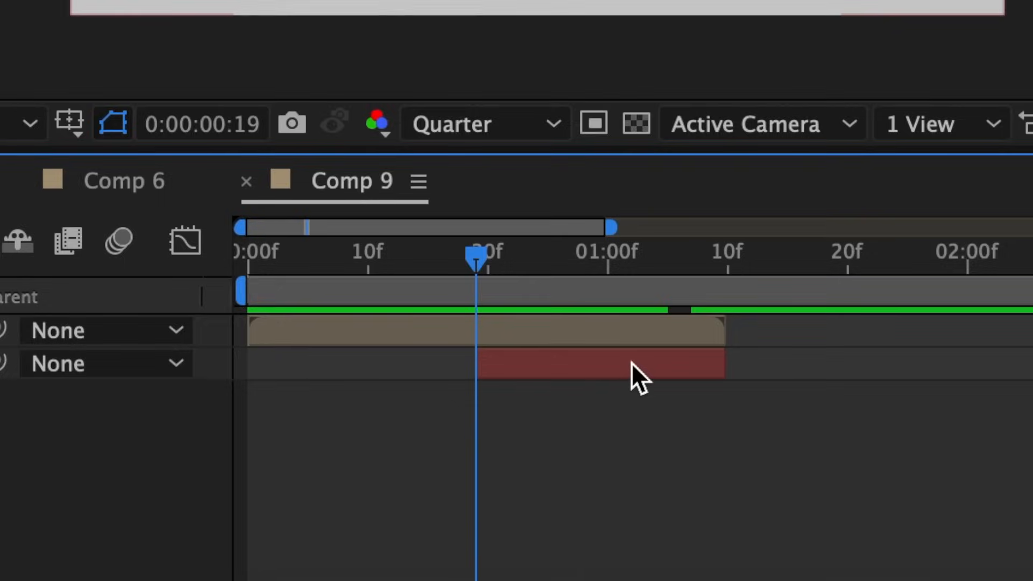
click(599, 471)
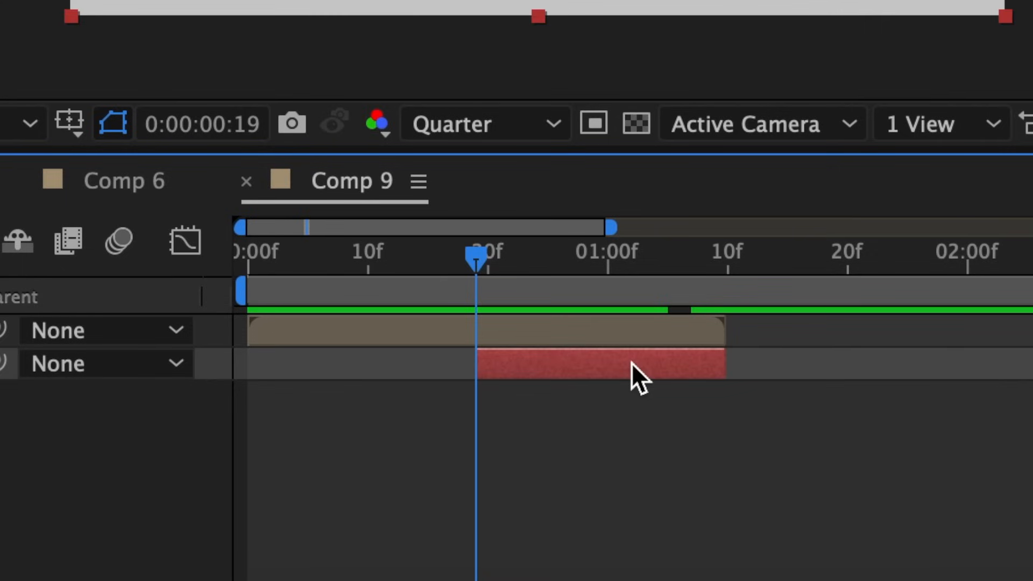
key(super+d)
drag(530, 362, 641, 357)
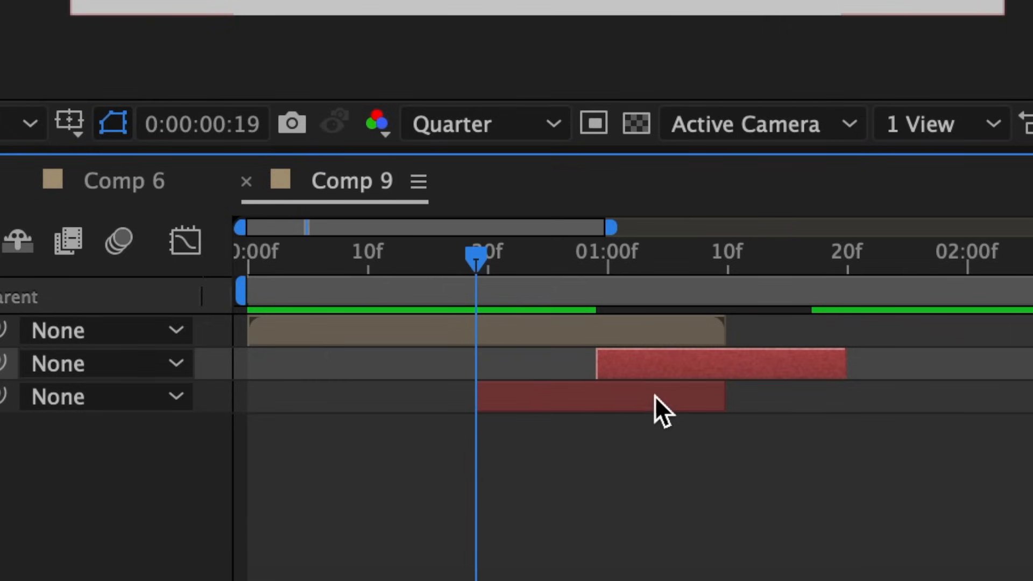
Step: Split the duplicated solid at 0:00:01:10 and delete the part extending past the clip's end
click(730, 272)
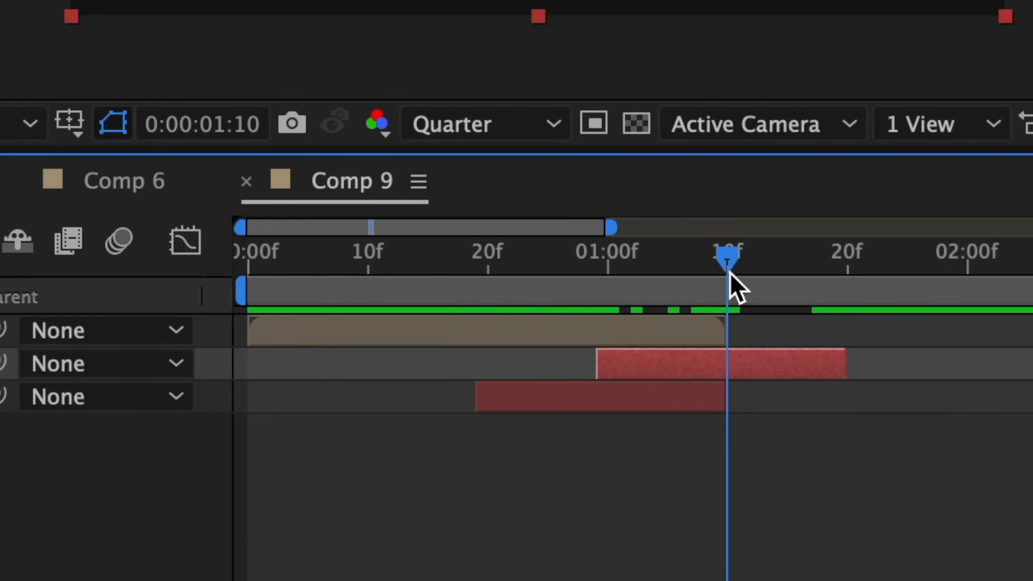
key(super+shift+d)
key(Delete)
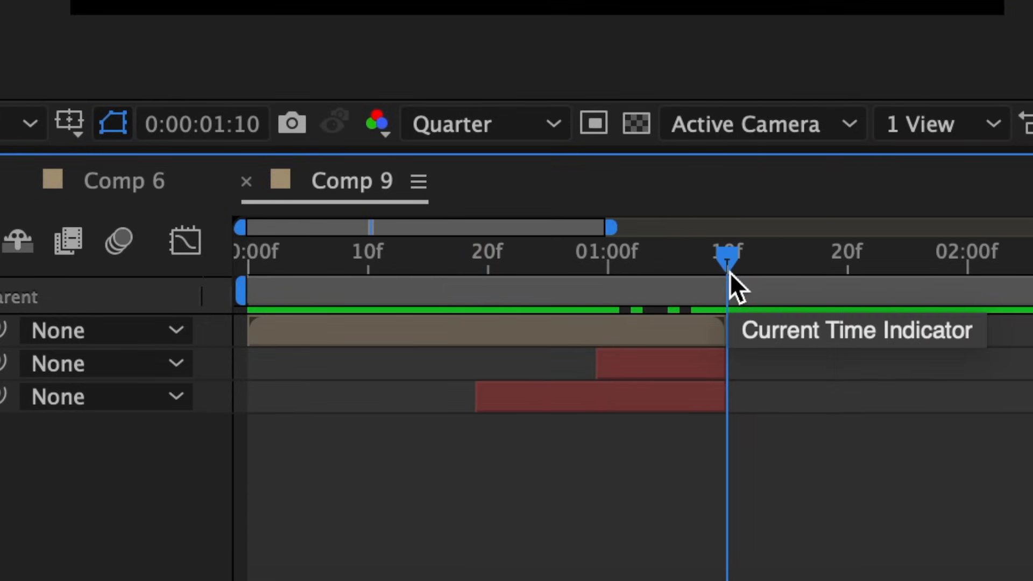
Step: Examine how the layered white solids slide horizontally and vertically behind the second clip
click(479, 385)
key(i)
drag(647, 353, 266, 352)
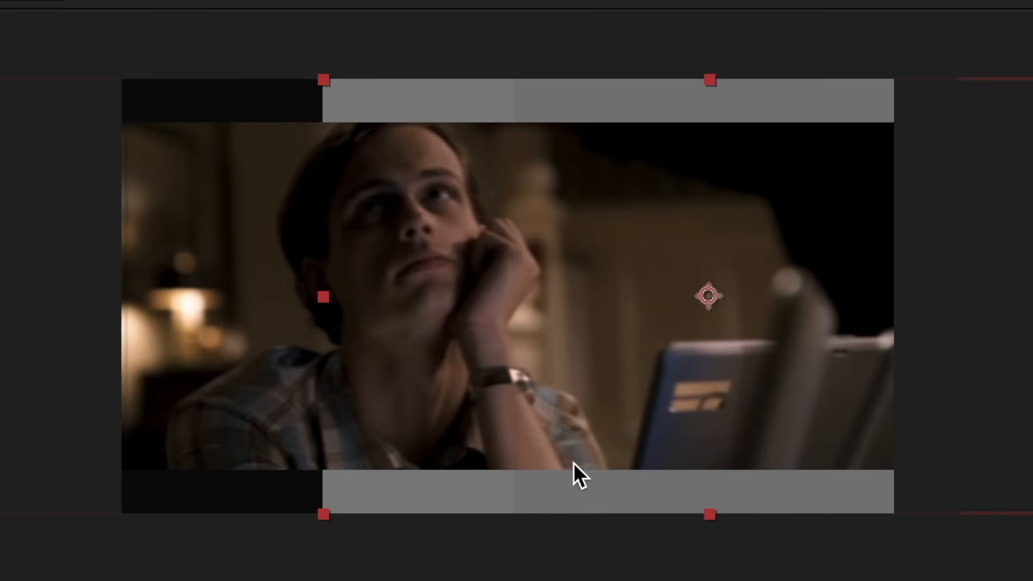
drag(574, 477, 769, 474)
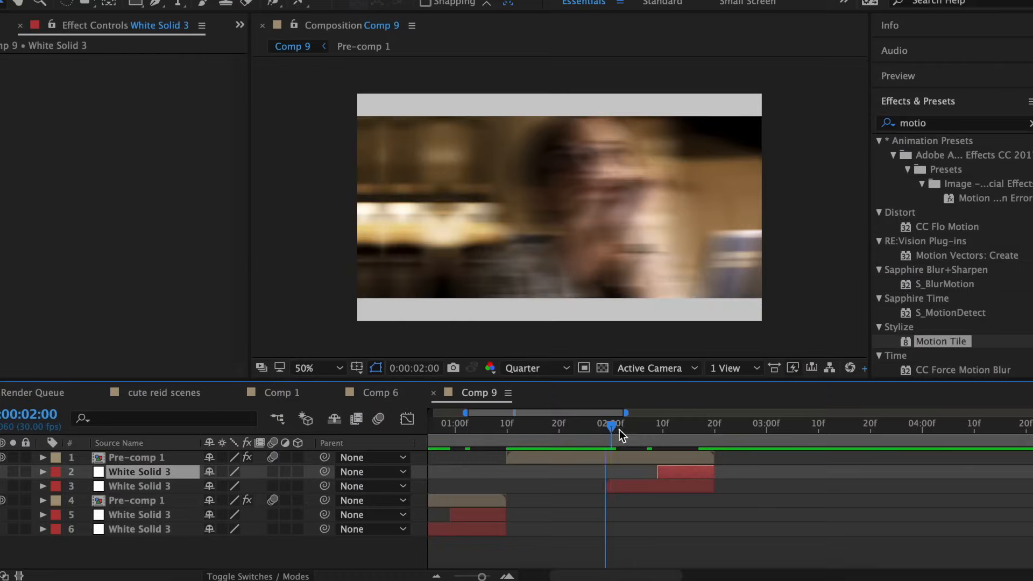
drag(619, 430, 626, 430)
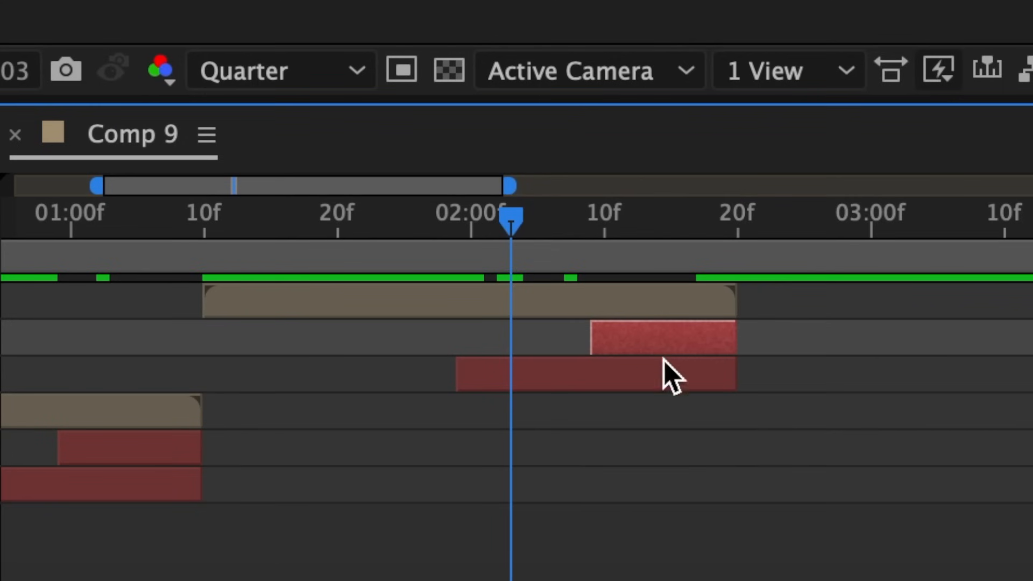
click(516, 371)
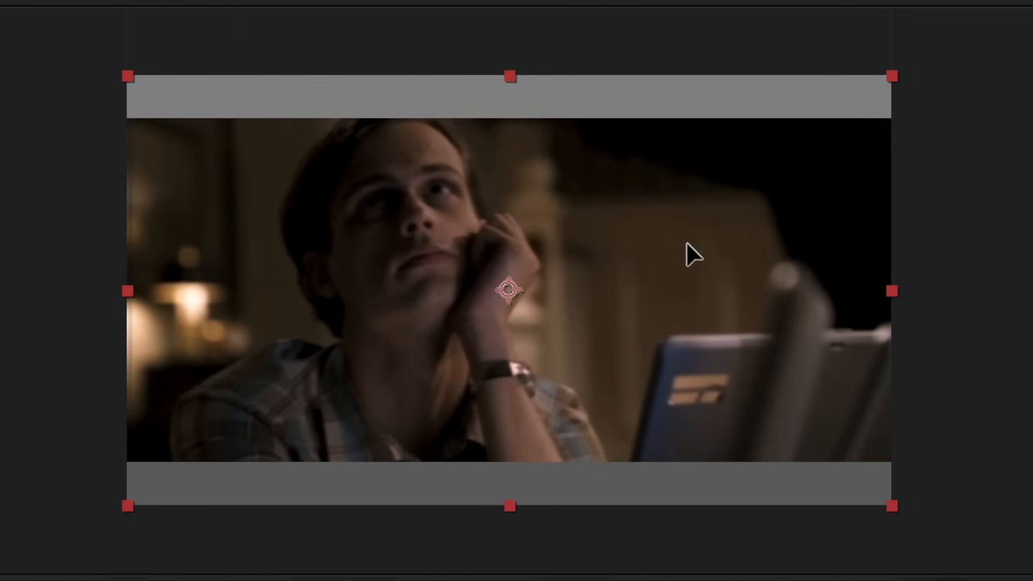
drag(686, 241, 687, 313)
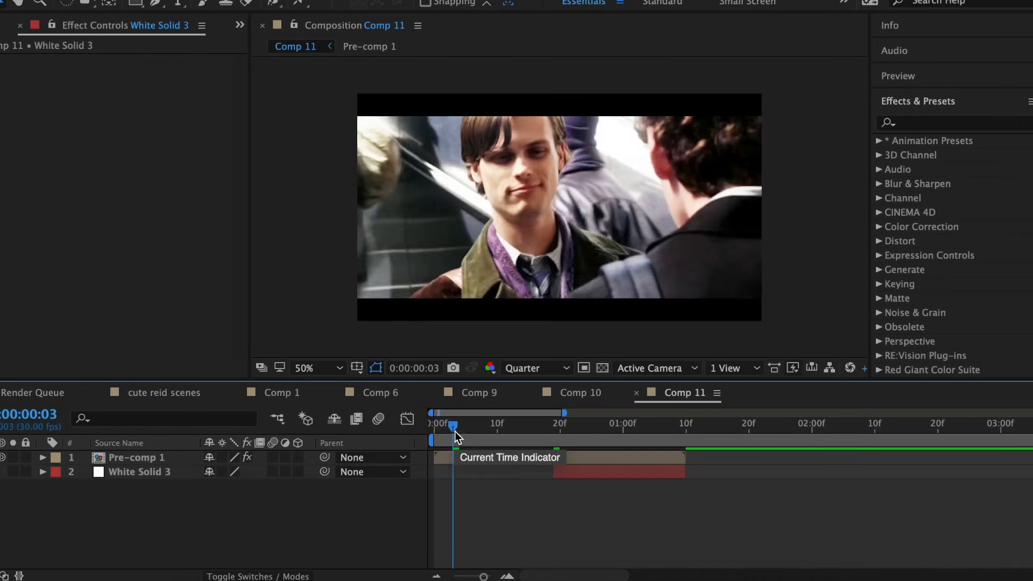
Step: Enable motion blur for Comp 11 and for its white solid layer
drag(458, 430, 490, 488)
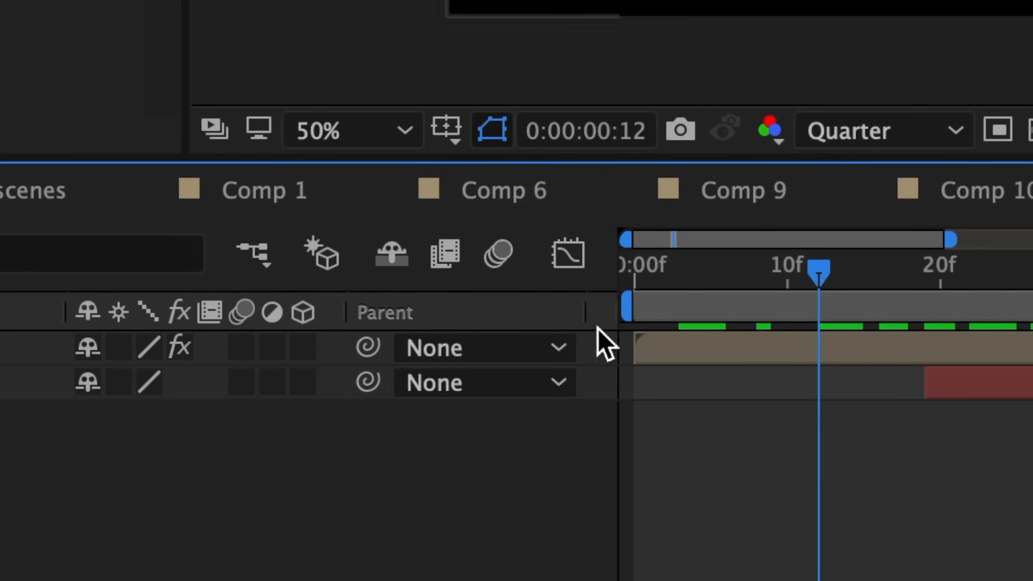
click(500, 257)
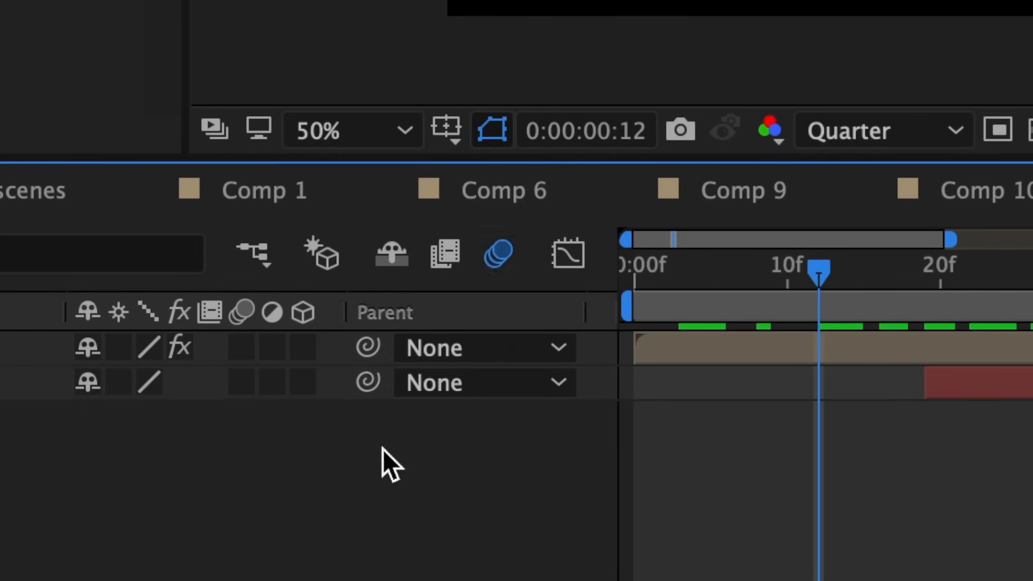
click(244, 381)
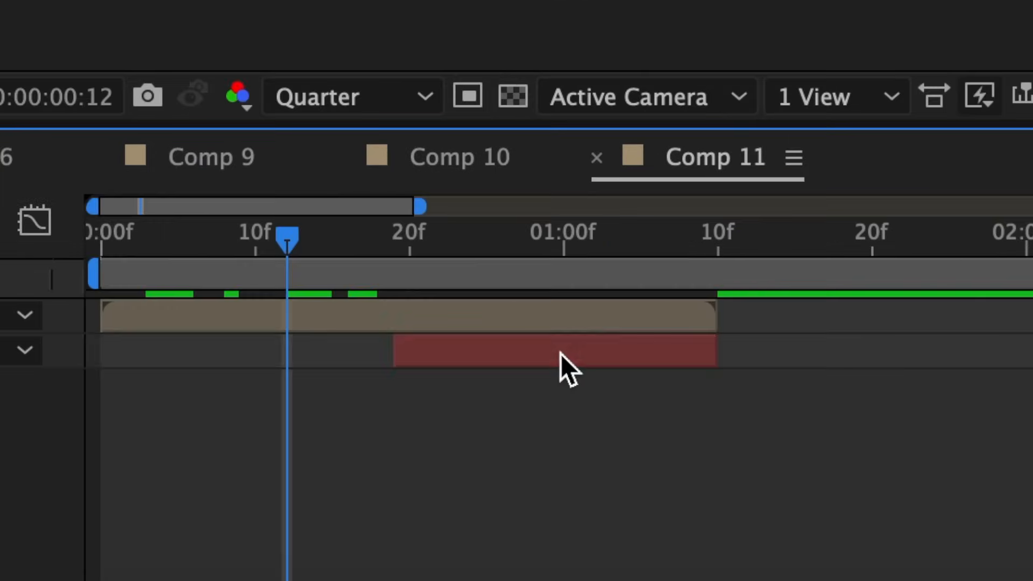
Step: Unlink the white solid's Scale dimensions and add a 100% Scale keyframe at 0:00:00:19
click(560, 353)
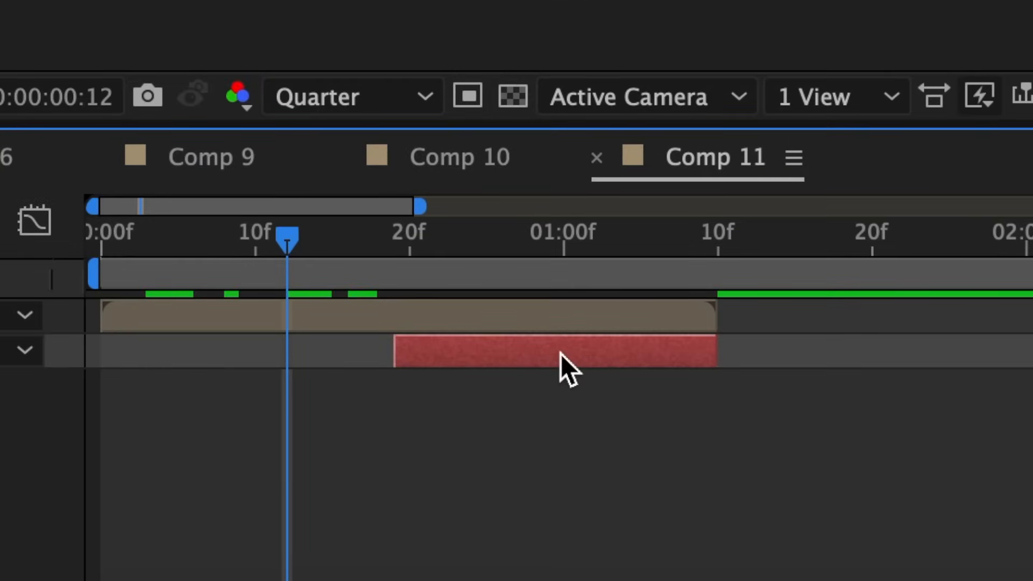
key(s)
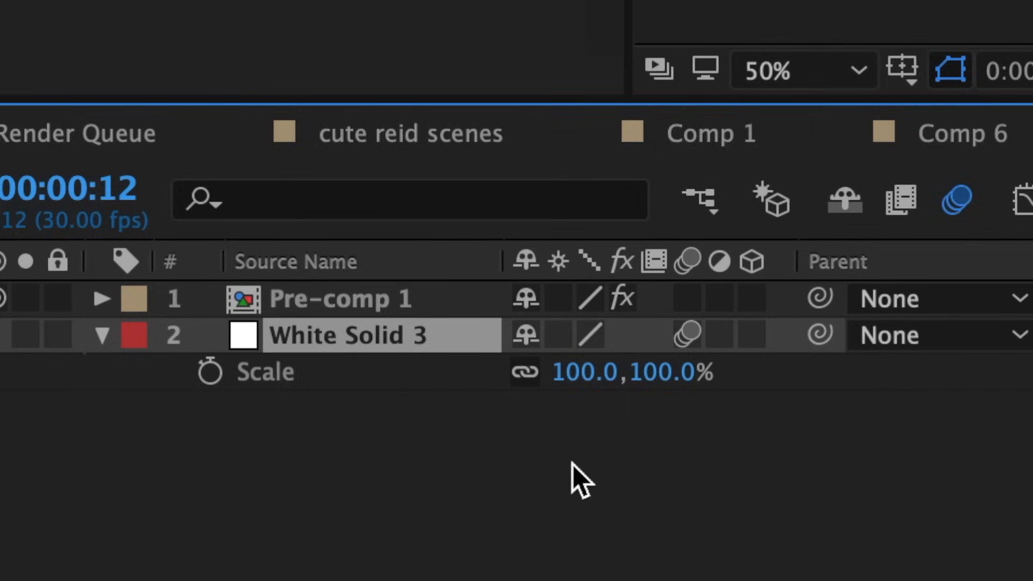
click(526, 372)
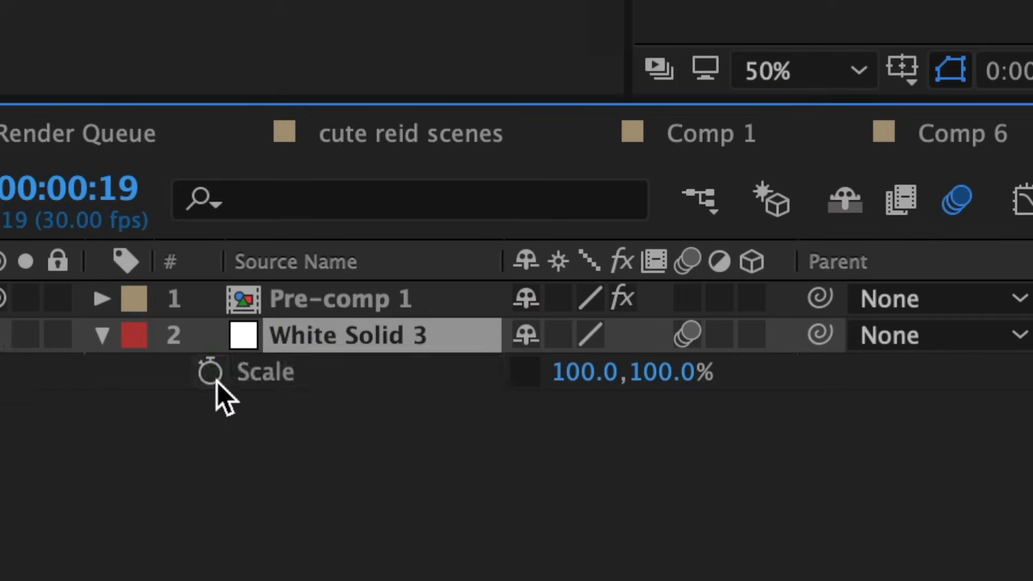
click(210, 373)
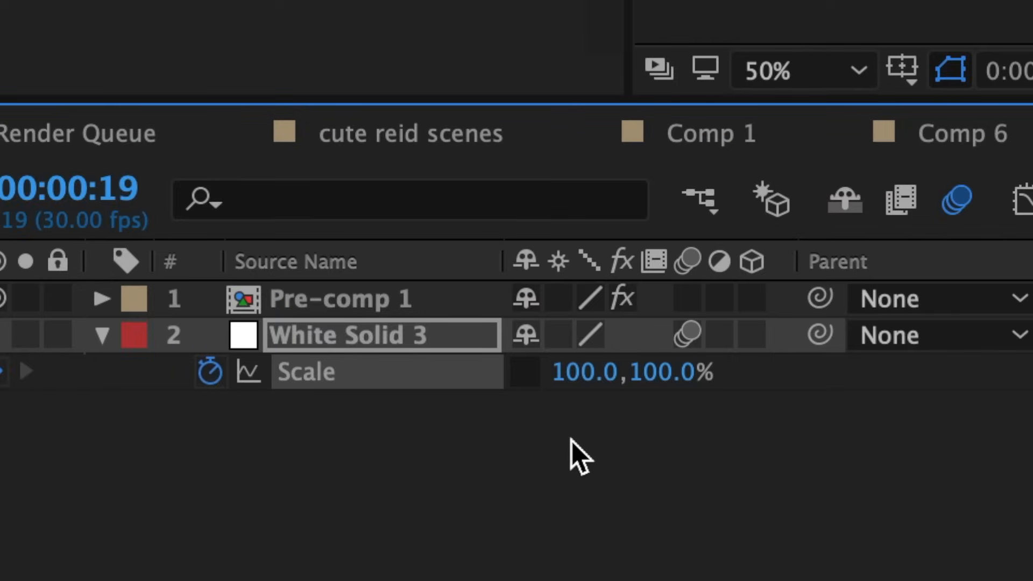
Step: Keyframe the white solid's horizontal scale at 20% at 0:00:00:19 and 100% at 0:00:01:08, keeping the vertical scale at 100%
click(590, 376)
text(20)
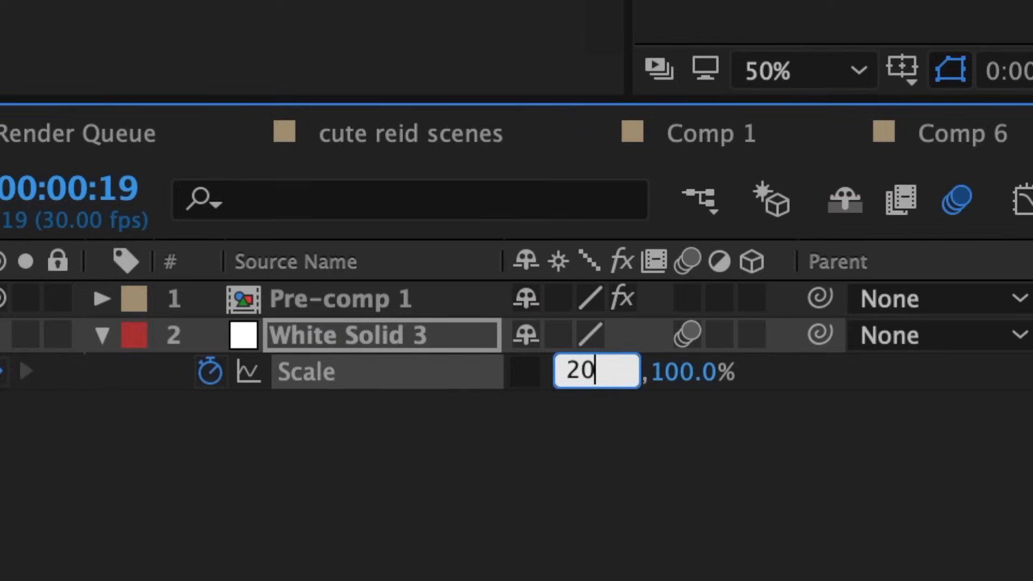
key(Return)
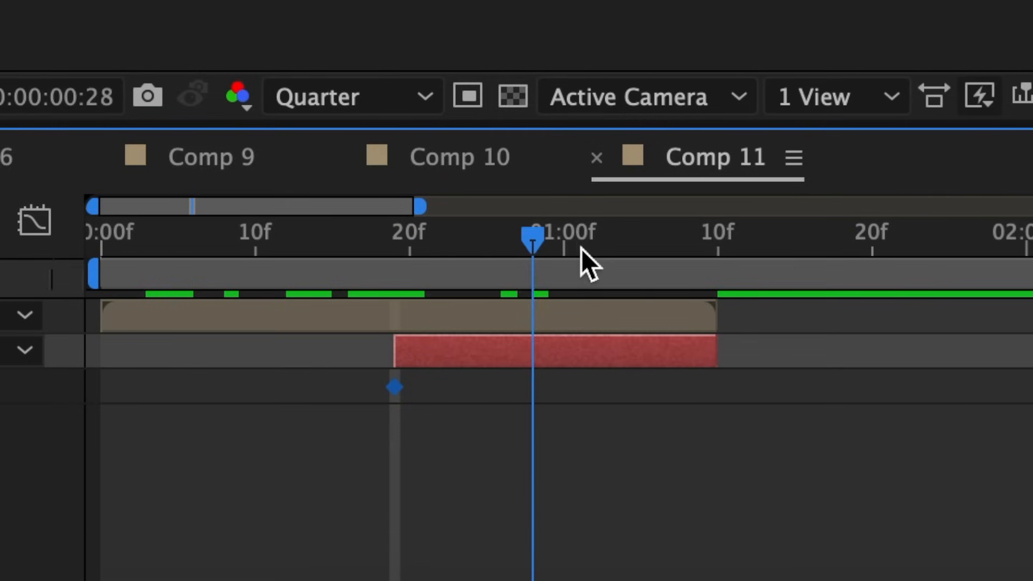
drag(581, 247, 687, 270)
click(590, 370)
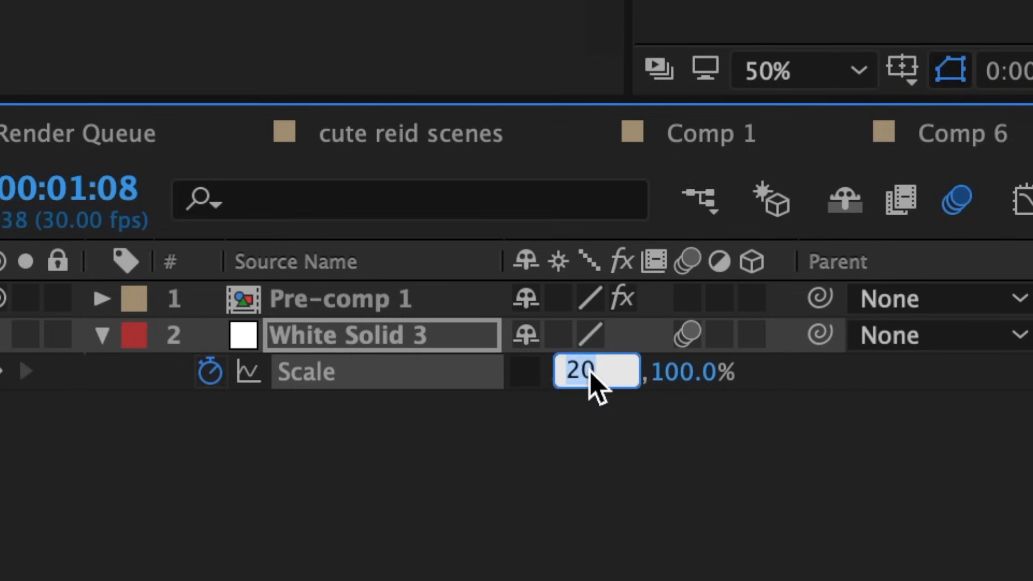
text(100)
key(Return)
Step: Apply Easy Ease to both Scale keyframes of the white solid in Comp 11
drag(51, 385, 83, 371)
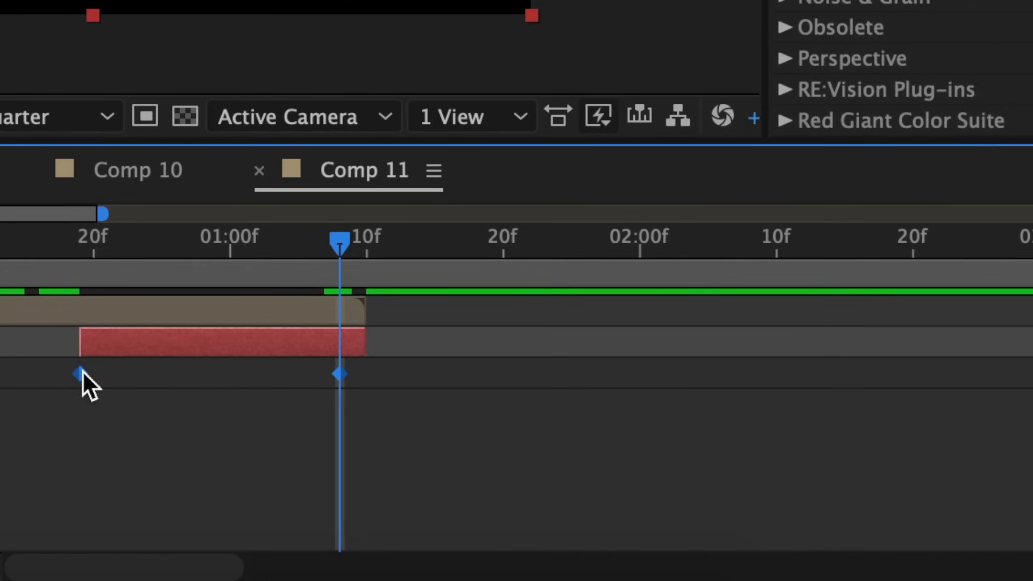
right_click(82, 370)
mouse_move(161, 550)
click(553, 341)
Step: Reshape the horizontal scale's speed graph so it peaks just after the first keyframe and slows gradually towards the second
click(221, 230)
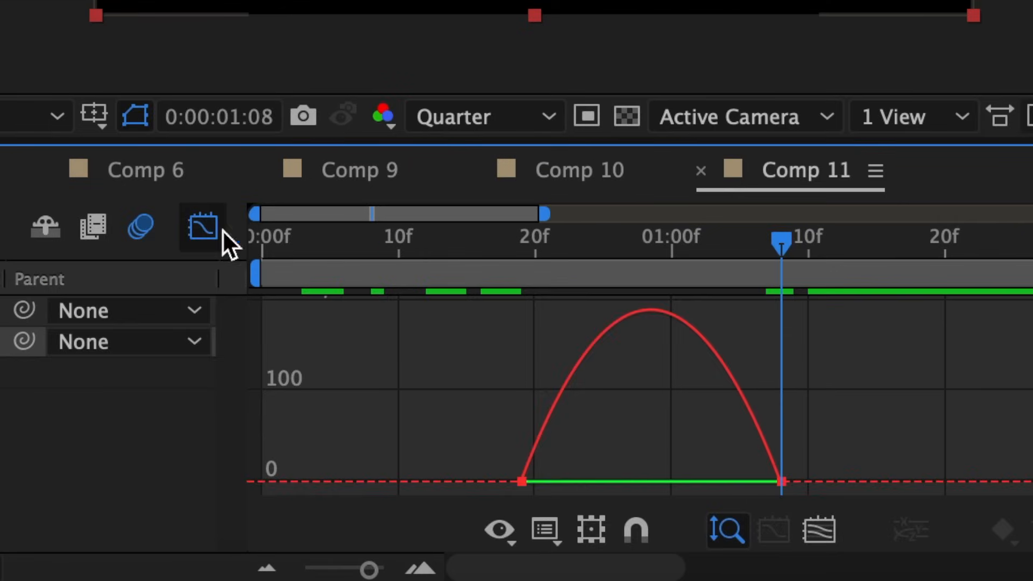
drag(423, 457, 383, 458)
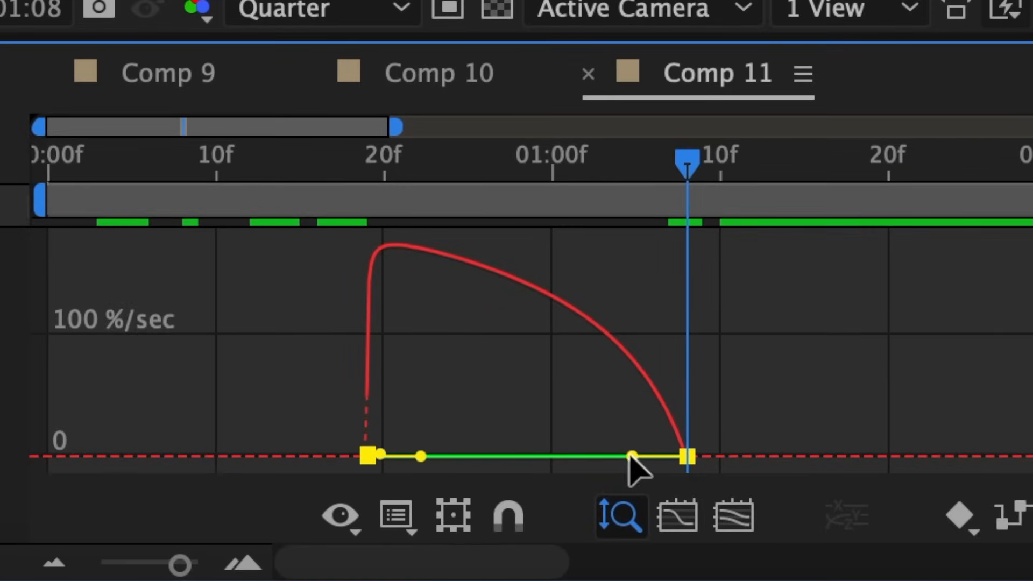
drag(634, 457, 532, 467)
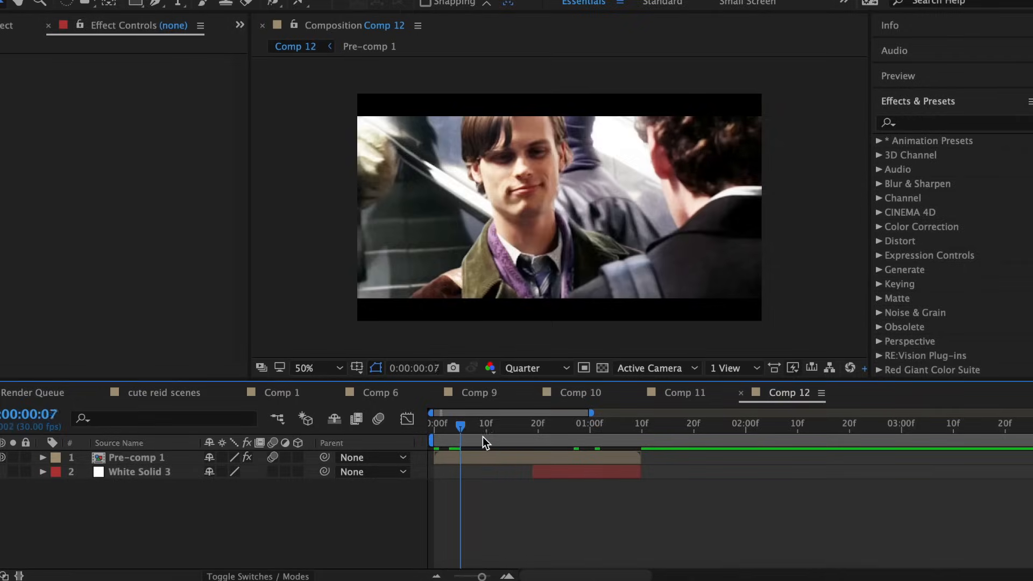
Step: Enable motion blur for Comp 12 and for its White Solid 3 layer
mouse_move(483, 437)
mouse_down()
mouse_move(576, 446)
mouse_move(483, 445)
mouse_up()
click(378, 418)
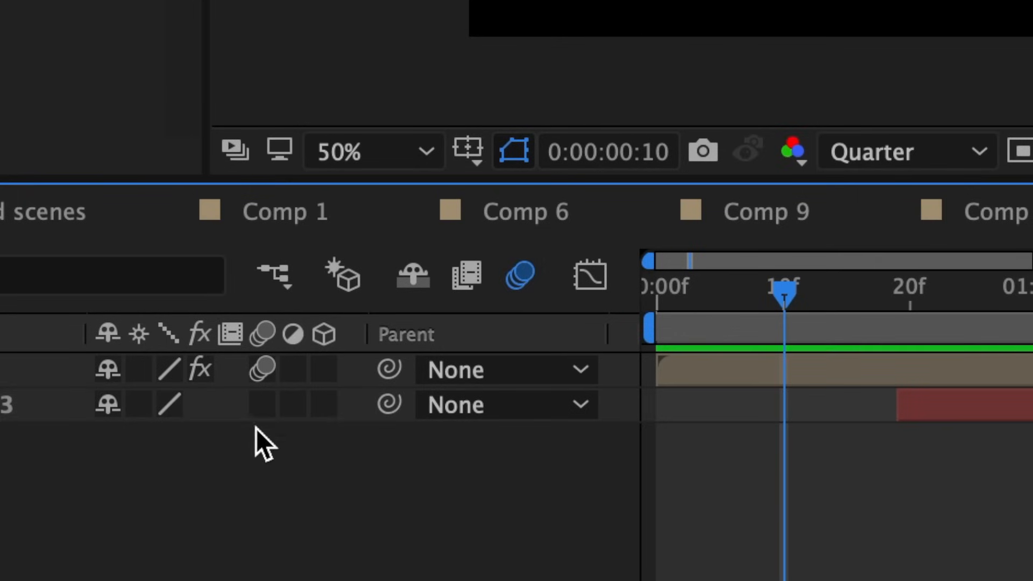
click(263, 406)
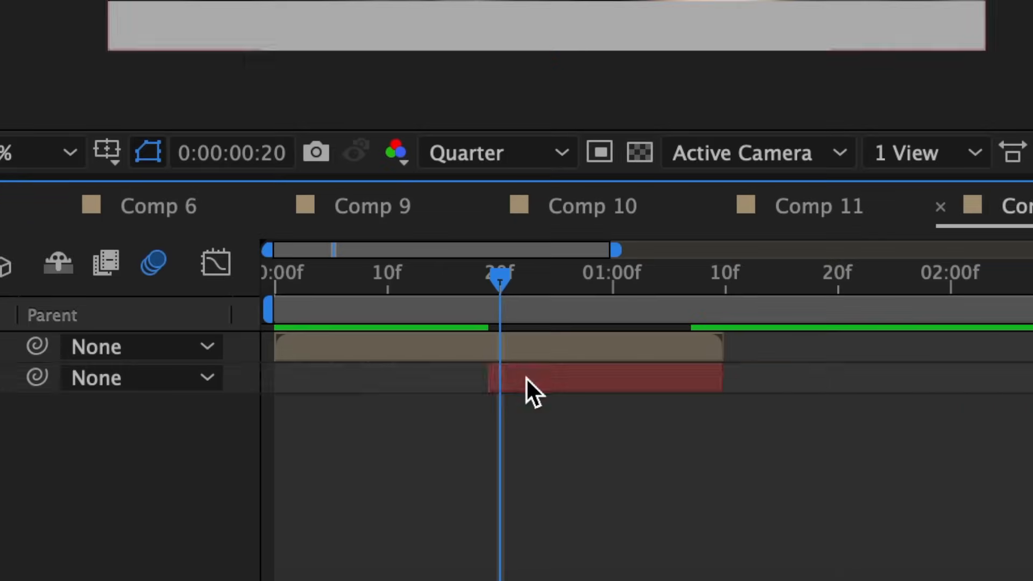
Step: Add an unlinked Scale keyframe to White Solid 3 at 0:00:00:19 with the vertical scale set to 80%
click(525, 376)
key(s)
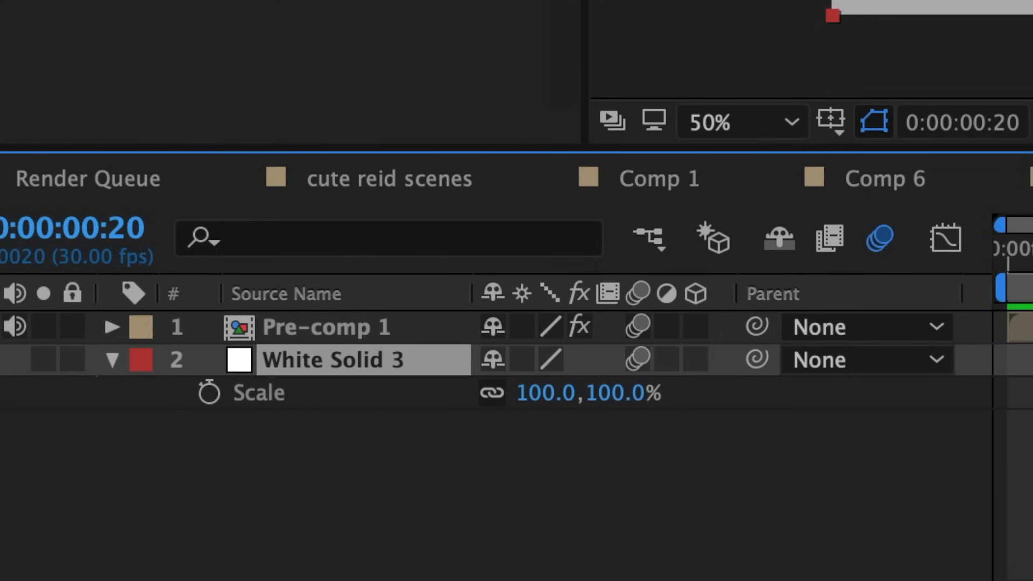
key(super+Left)
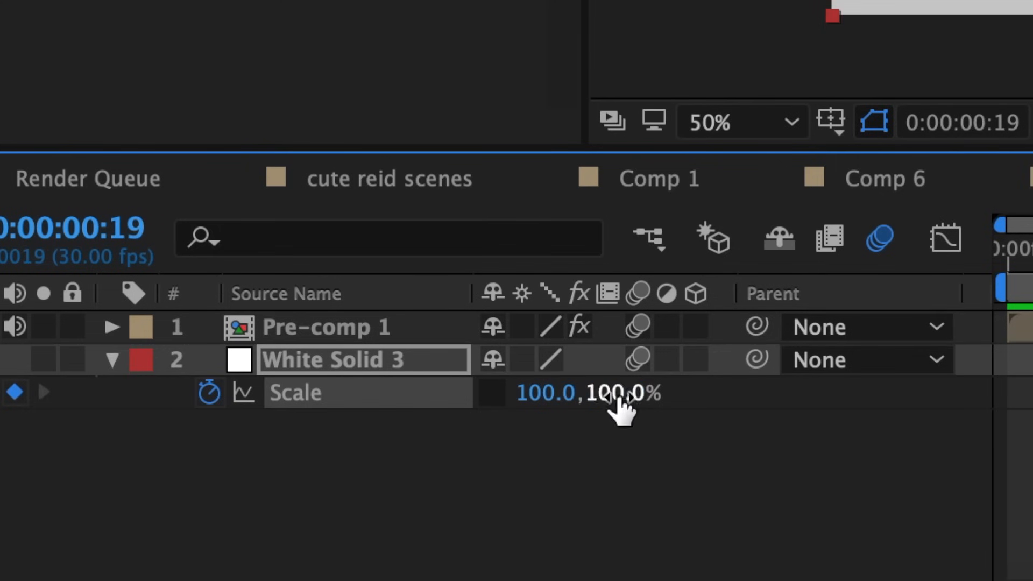
click(263, 487)
text(80)
key(Return)
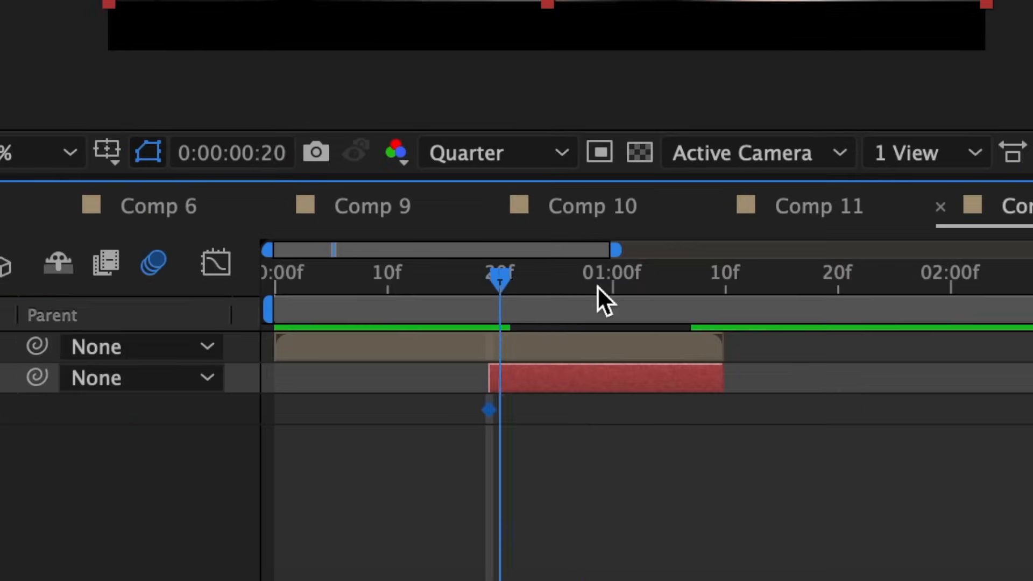
Step: Set White Solid 3's vertical scale to 100% at 0:00:01:08
drag(597, 286, 711, 288)
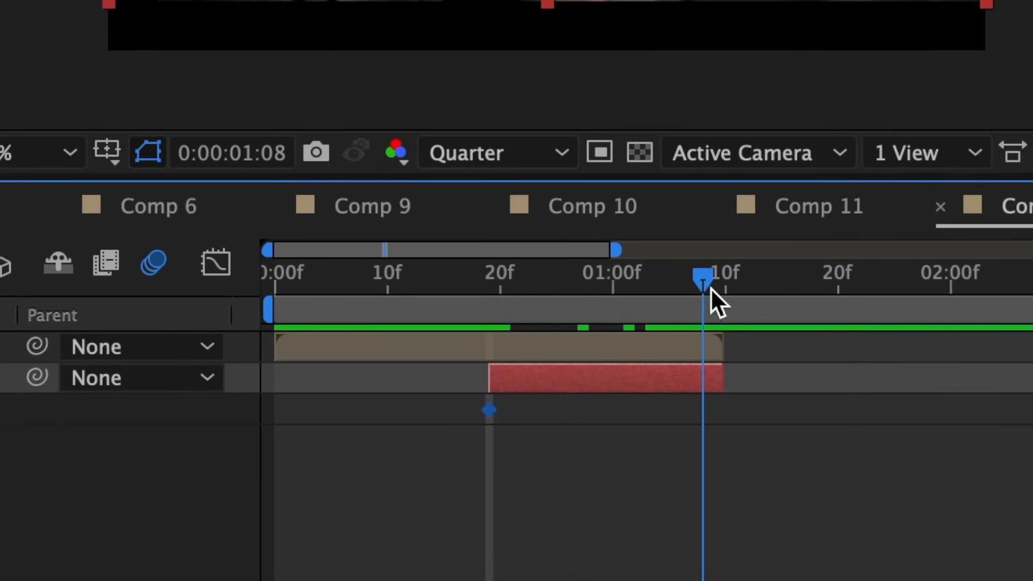
click(613, 392)
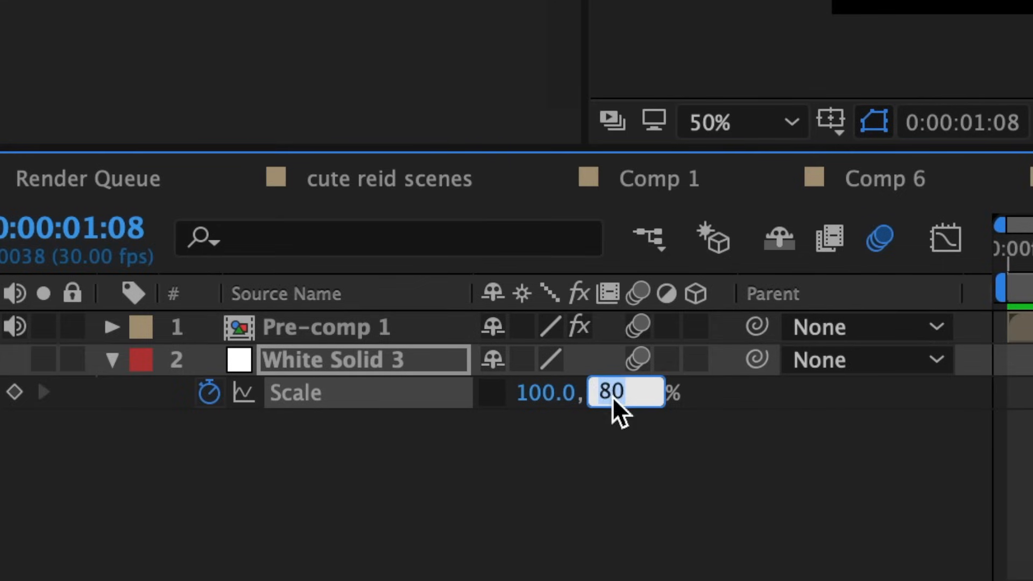
text(100)
key(Return)
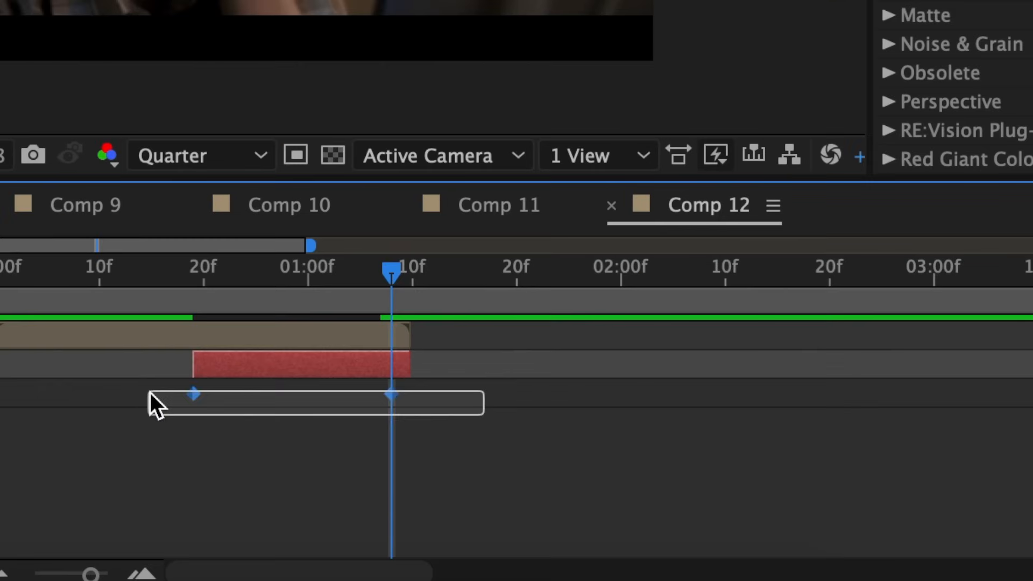
Step: Apply Easy Ease to both Scale keyframes of White Solid 3 in Comp 12
right_click(195, 393)
mouse_move(538, 557)
click(696, 362)
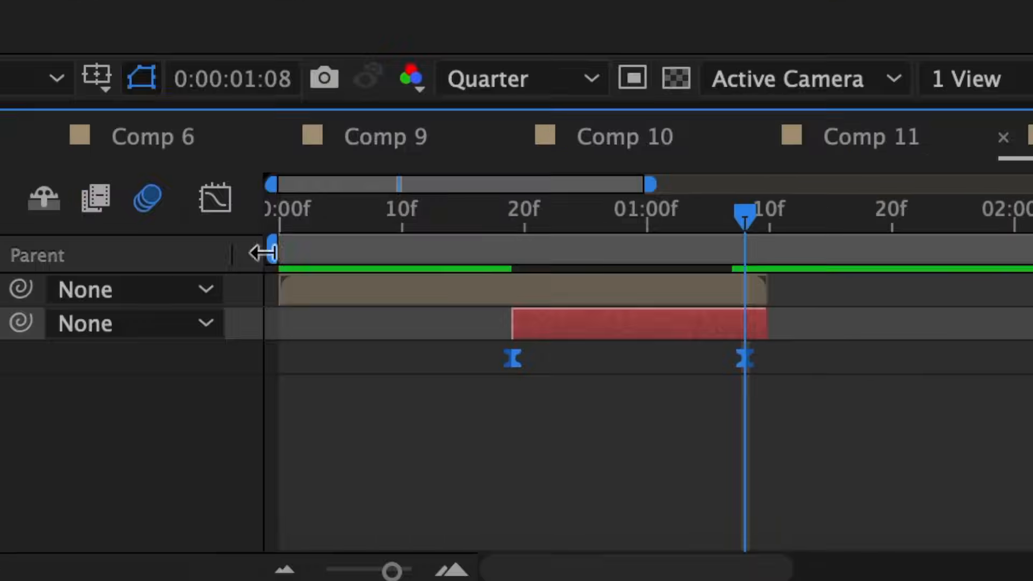
Step: Reshape the vertical scale's speed graph in Comp 12 for a fast start and long slowdown, then return to the layer timeline
key(shift+F3)
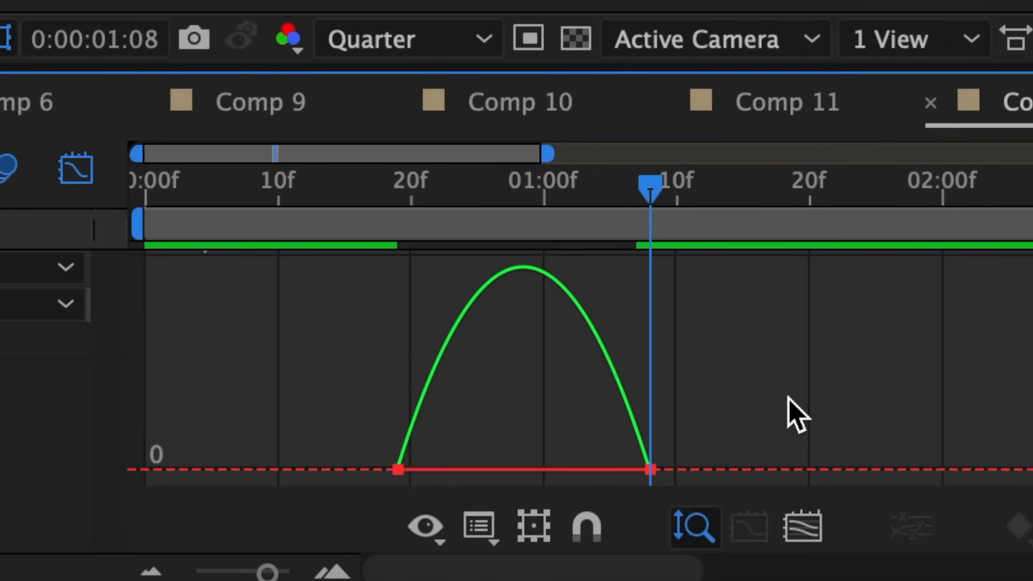
click(487, 469)
drag(440, 469, 410, 468)
drag(608, 469, 542, 471)
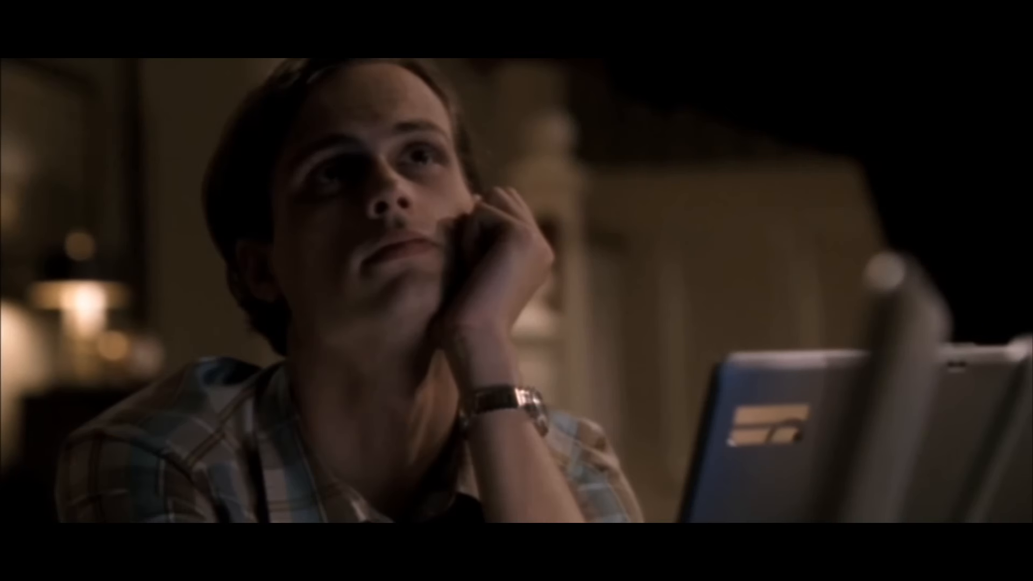
click(81, 166)
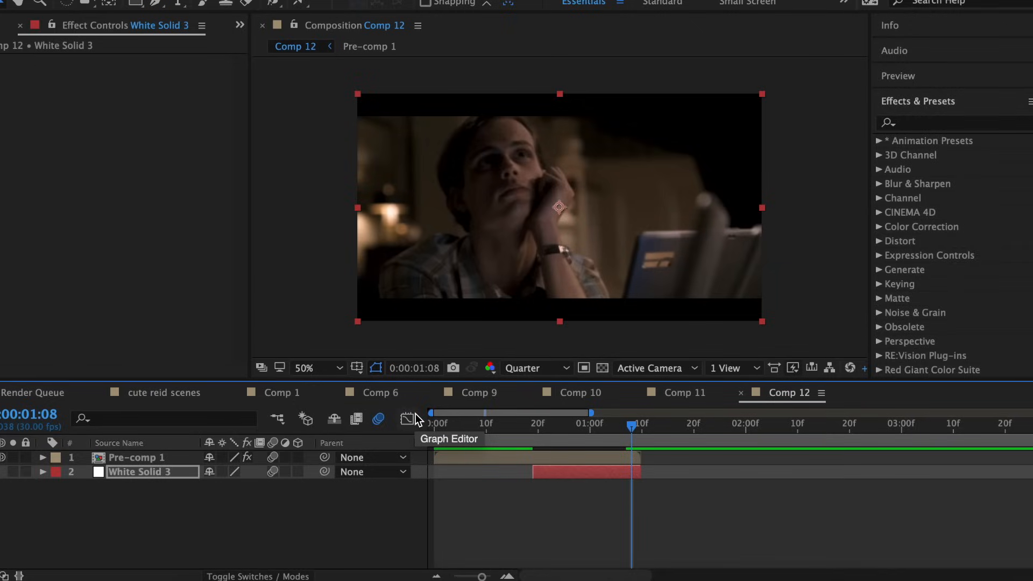